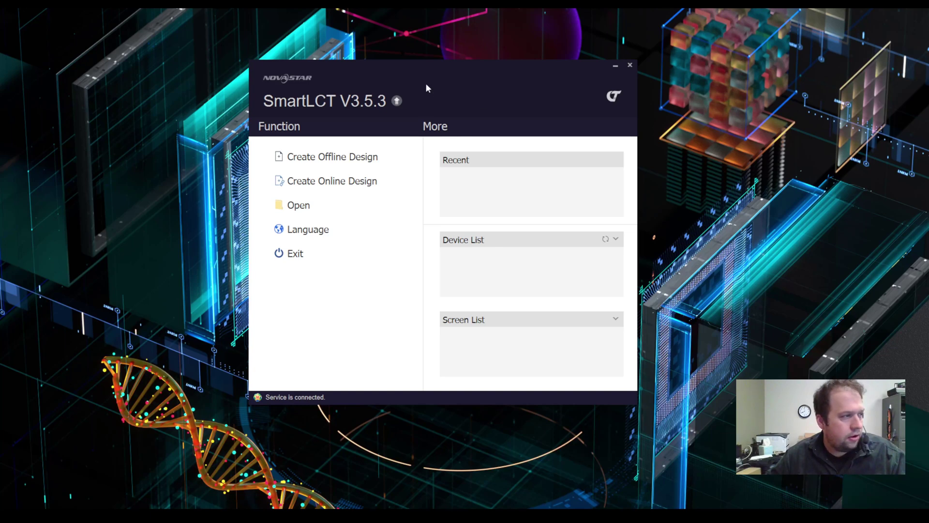
- Start an offline design project, name it with the owner's first name plus "LED Test", and choose the MCTRL4K device
left_click(328, 157)
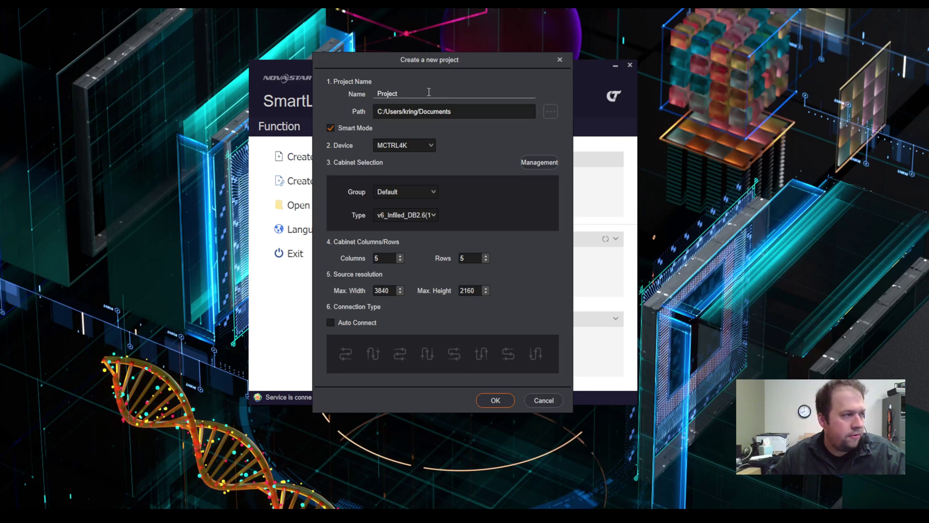
double_click(387, 93)
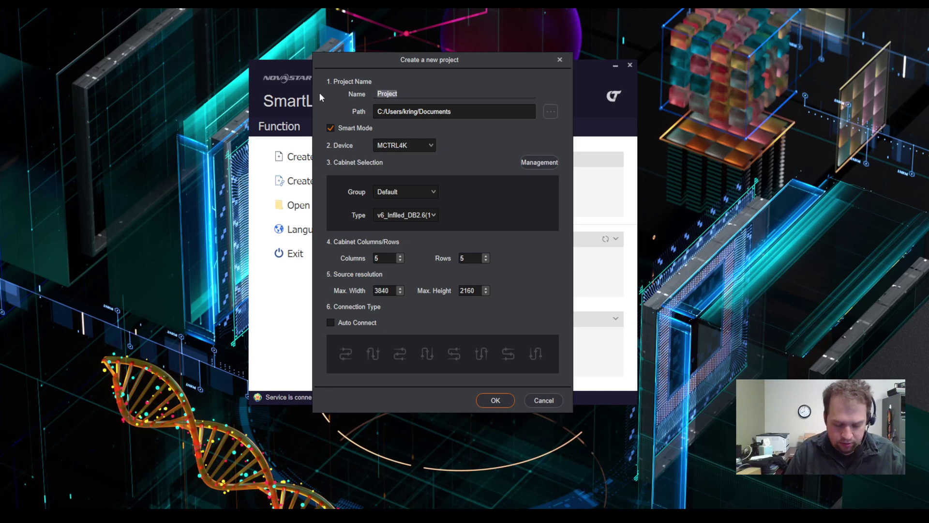
type("Kevin LED Test")
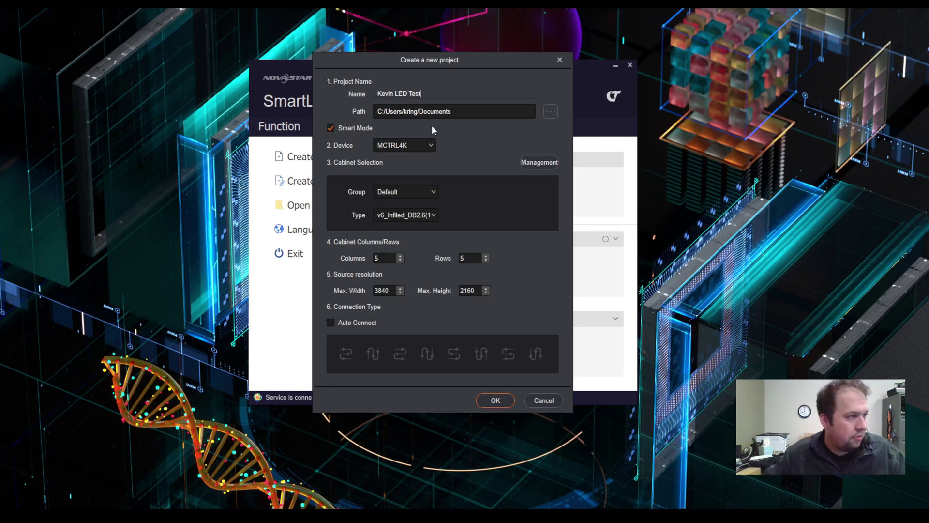
left_click(431, 145)
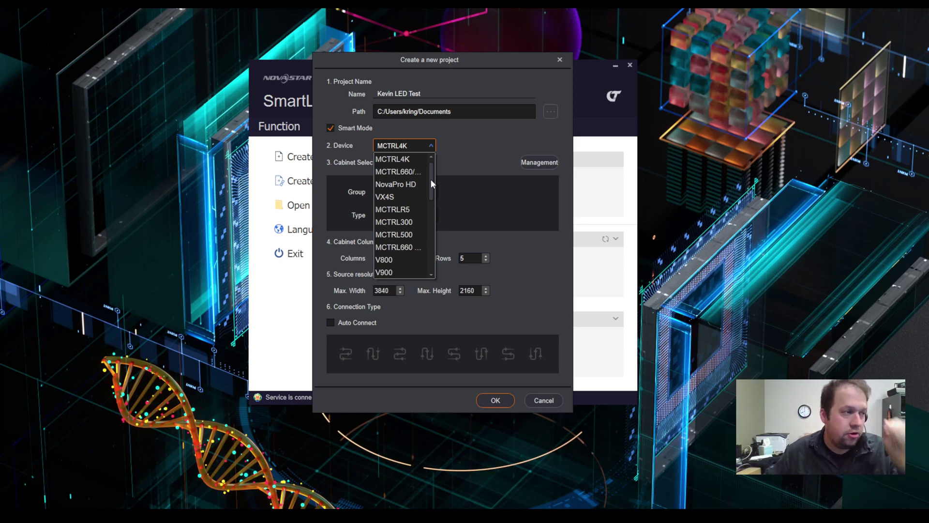
mouse_move(431, 179)
left_mouse_down()
mouse_move(440, 258)
mouse_move(429, 168)
left_mouse_up()
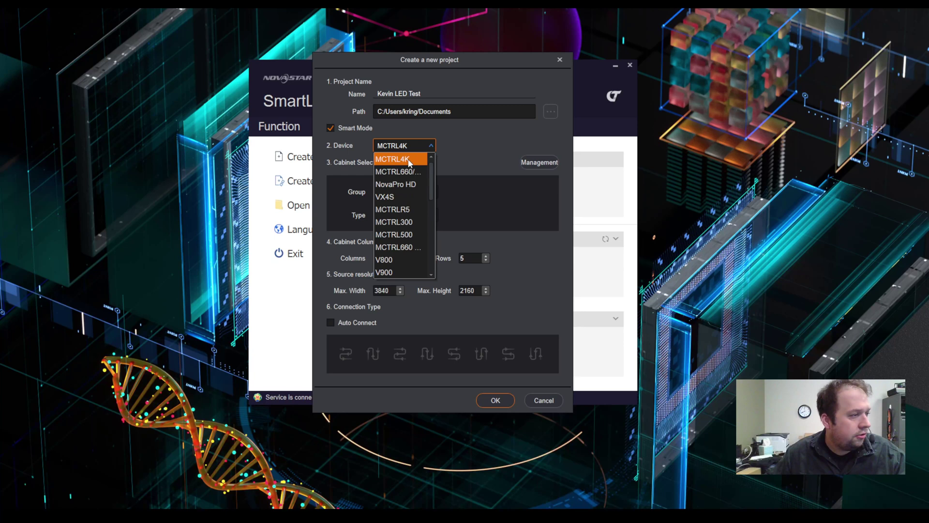
left_click(409, 160)
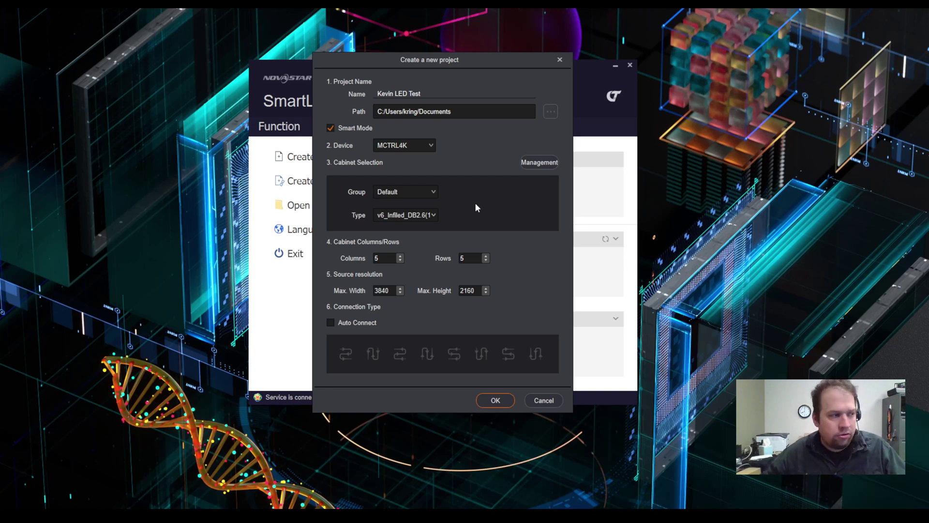
- Keep the v6_Infiled_DB2.6 cabinet type, set 16 columns and 8 rows of cabinets, and create the project
left_click(426, 216)
left_click(489, 202)
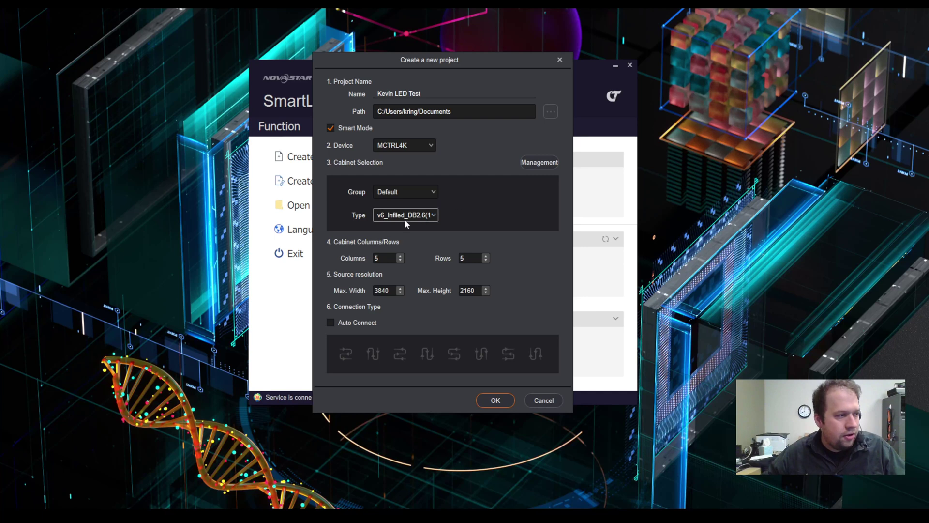
left_click(404, 216)
left_click(484, 192)
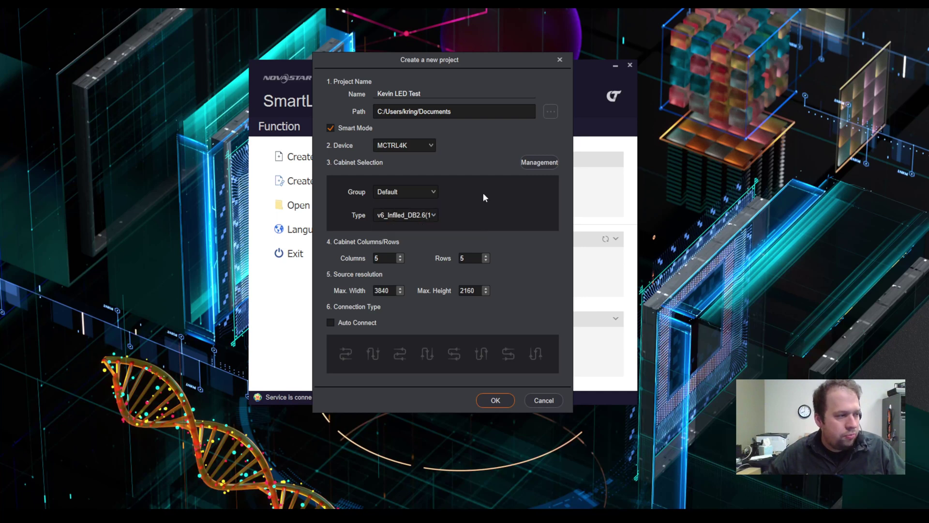
key("Tab")
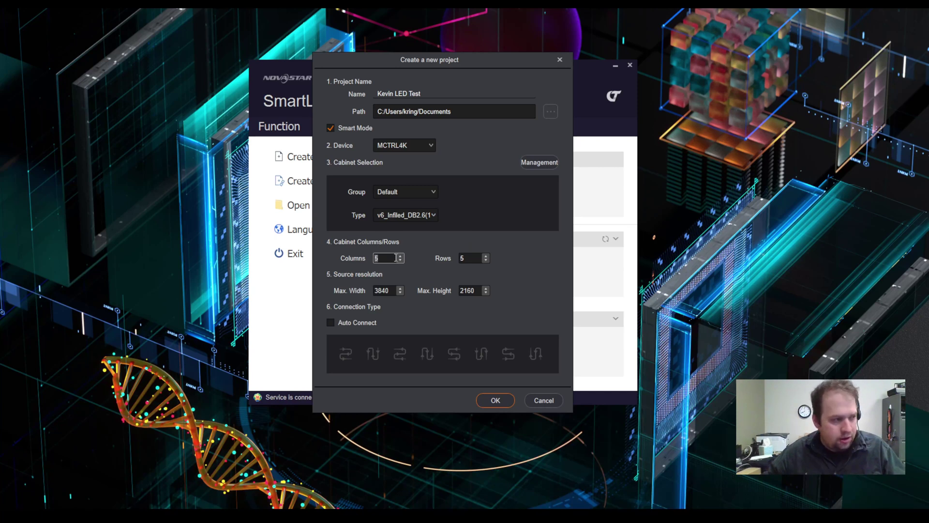
type("16")
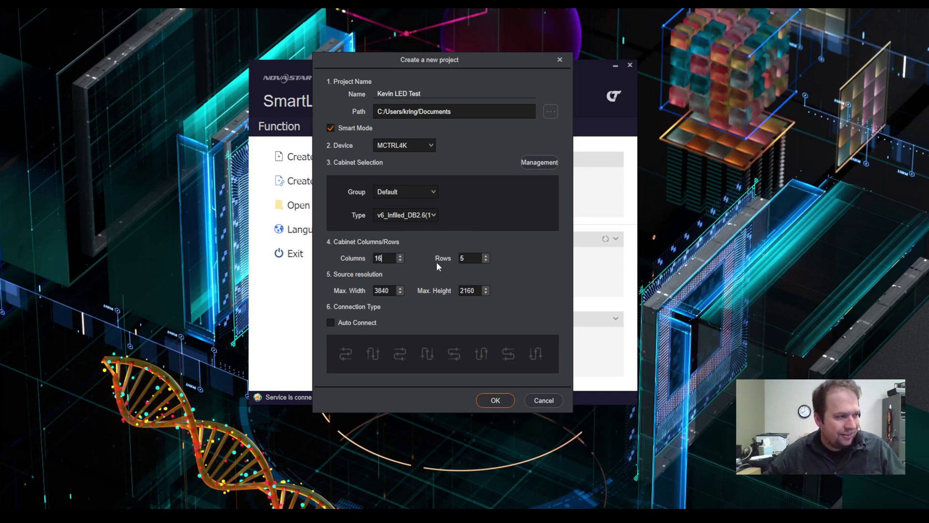
key("Tab")
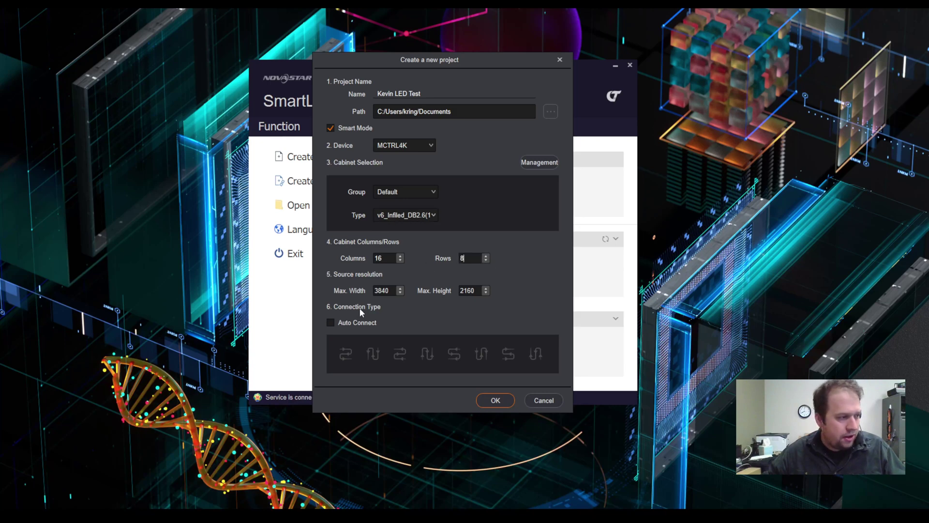
left_click(496, 400)
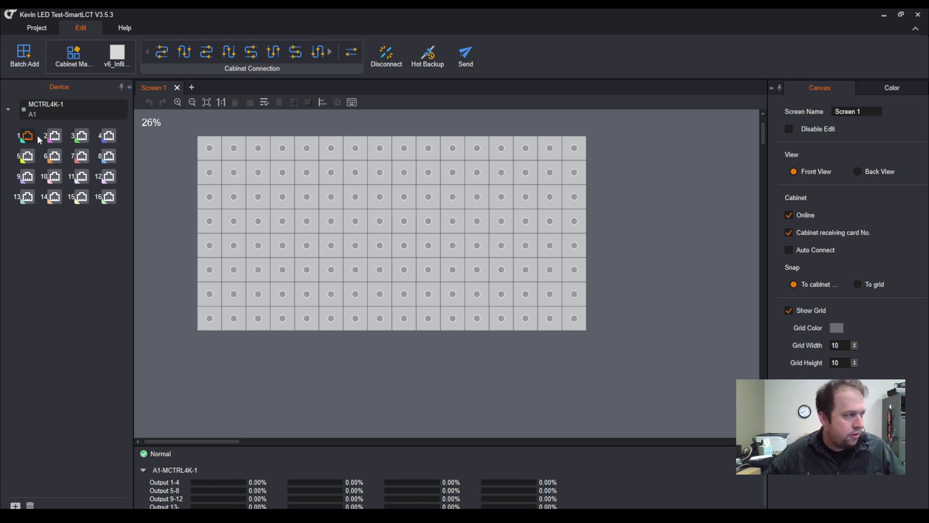
- Wire the first three cabinet columns from bottom to top, assigning ports 1, 2 and 3 to one column each
left_click_drag(213, 321, 210, 148)
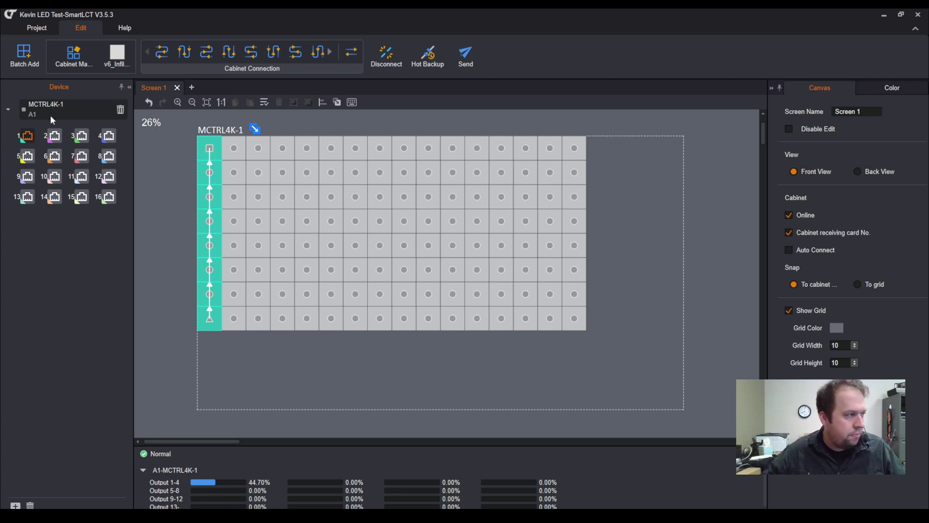
left_click(53, 136)
left_click(234, 318)
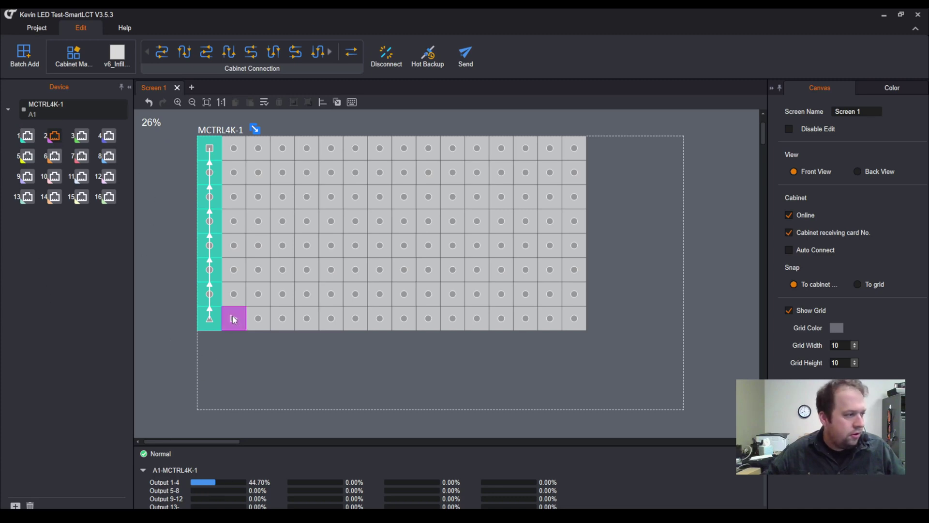
left_click_drag(234, 320, 234, 149)
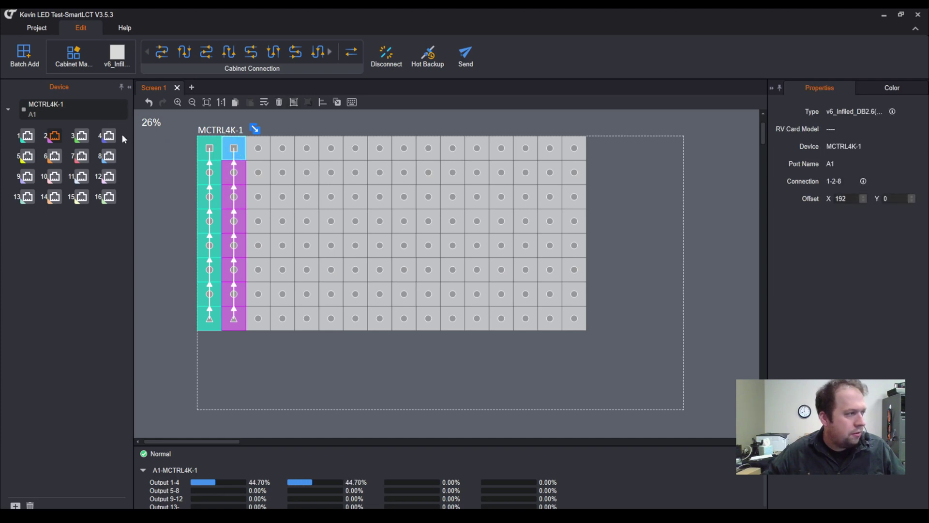
left_click(81, 136)
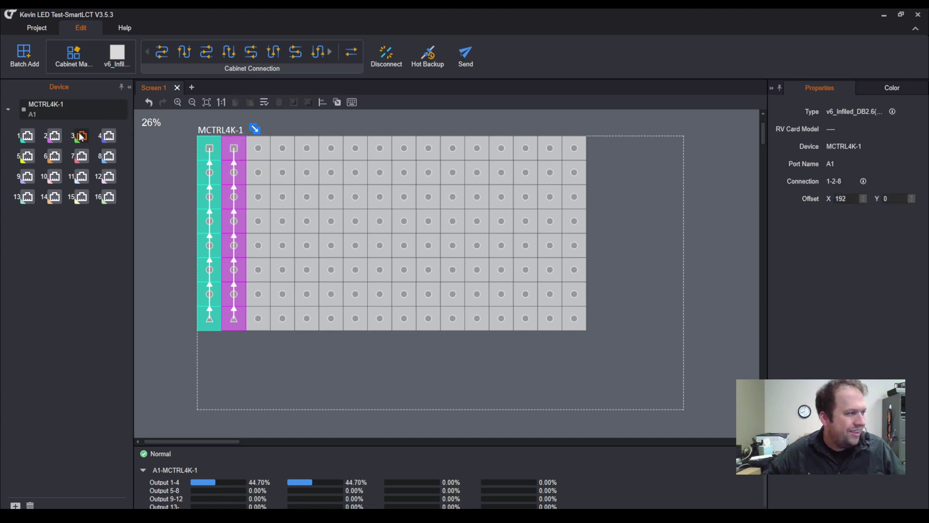
left_click(258, 319)
mouse_move(258, 320)
left_mouse_down()
mouse_move(257, 197)
mouse_move(263, 132)
mouse_move(275, 125)
left_mouse_up()
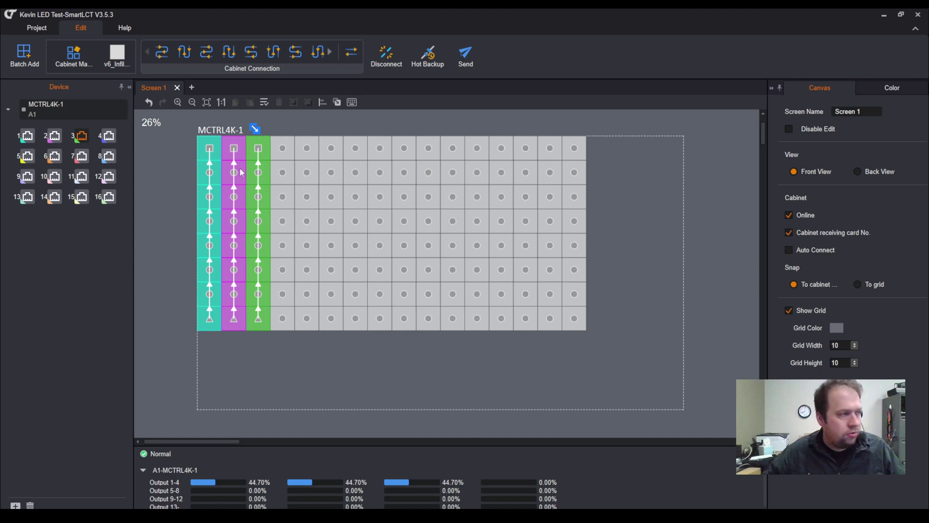
- Wire cabinet columns 4 to 7 from bottom to top, using ports 4, 5, 6 and 7 for one column each
left_click(107, 137)
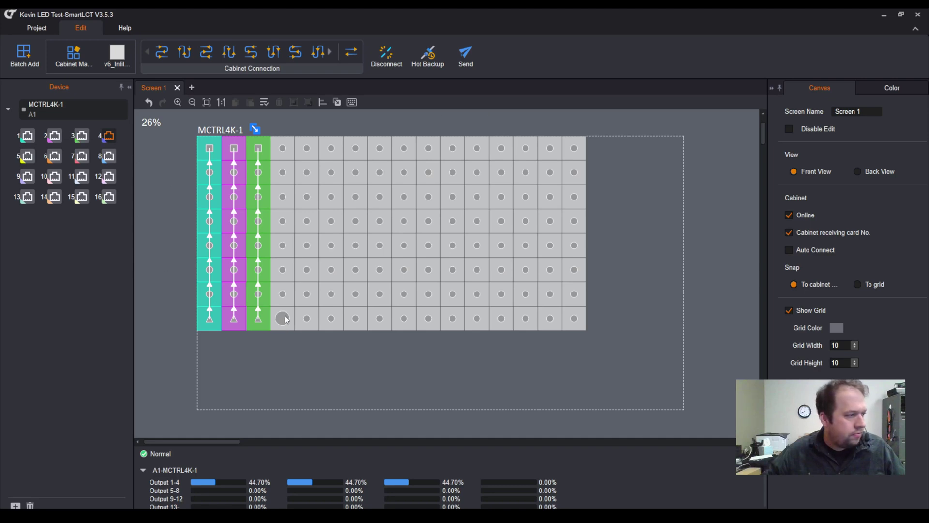
left_click_drag(285, 320, 288, 127)
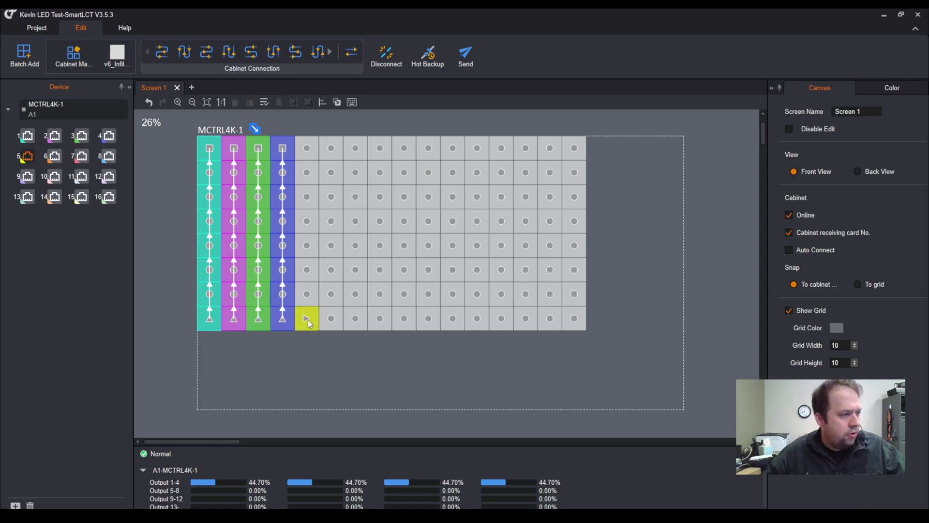
left_click_drag(309, 270, 307, 138)
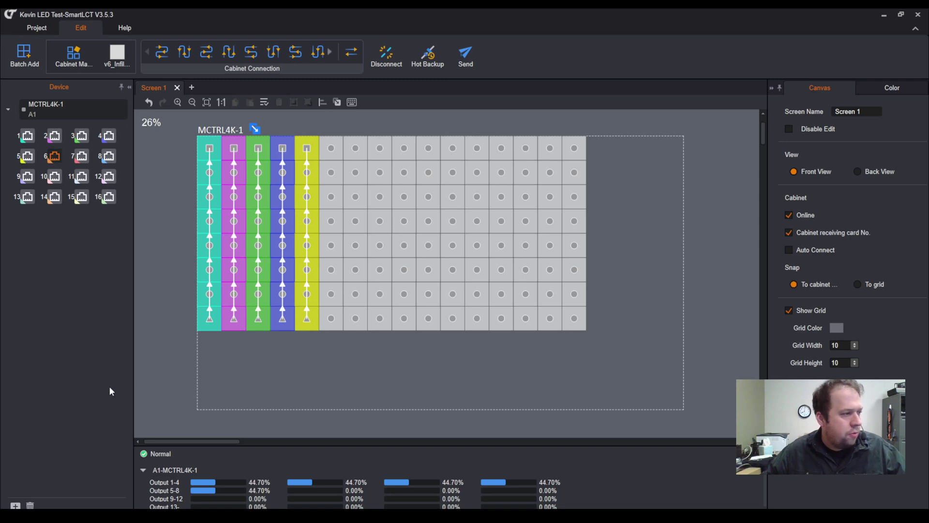
left_click(329, 316)
left_click_drag(330, 261, 336, 194)
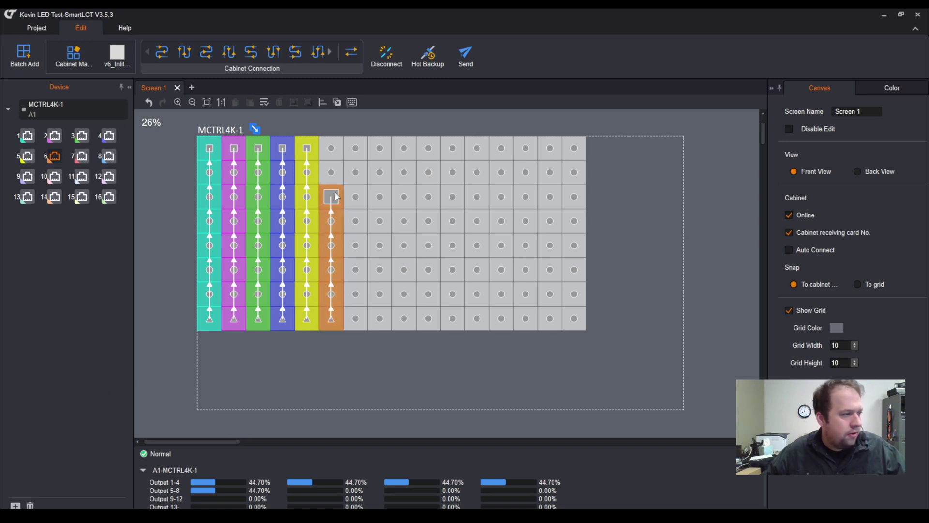
left_click_drag(335, 133, 337, 130)
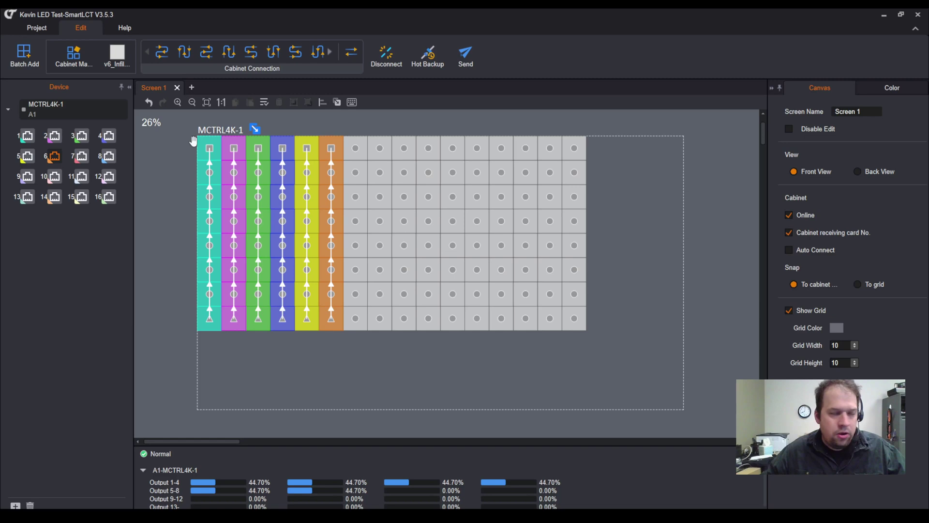
left_click(83, 157)
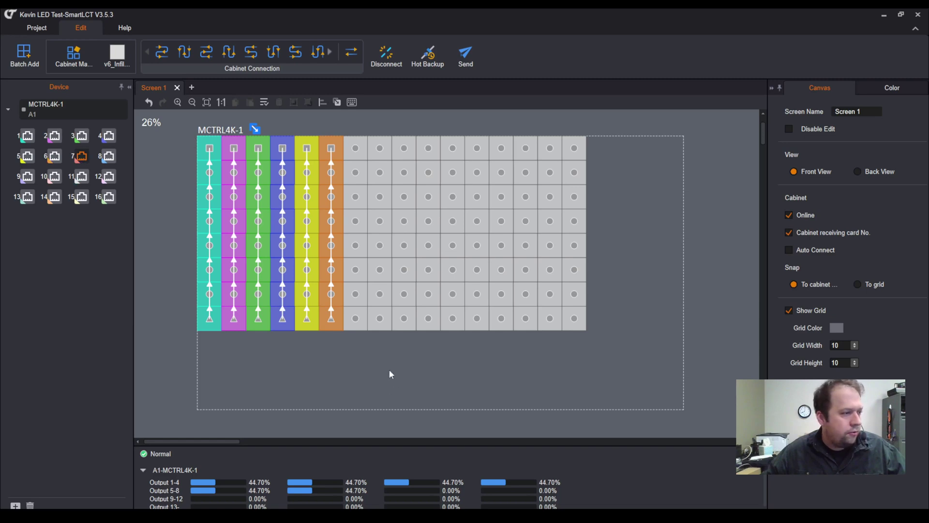
left_click_drag(355, 318, 357, 127)
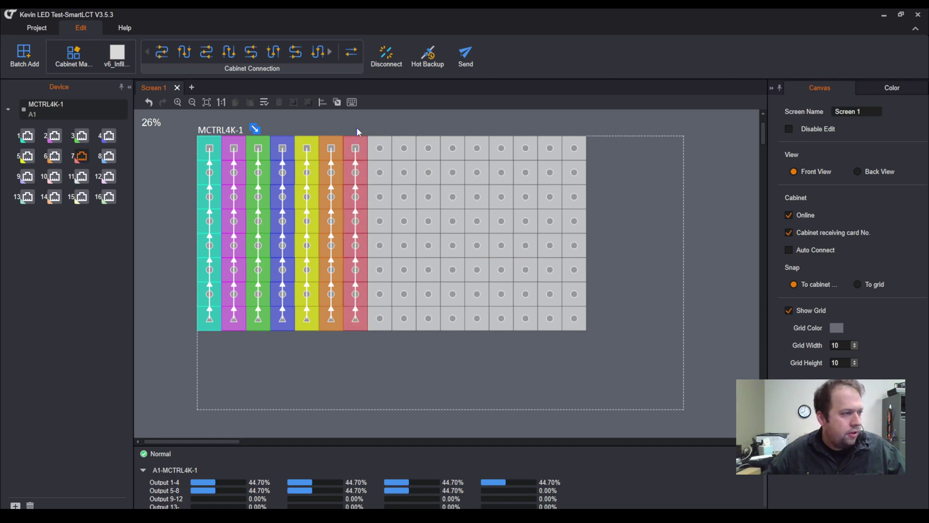
- Check the cabinet wiring in Back View and return the canvas to Front View
left_click(858, 172)
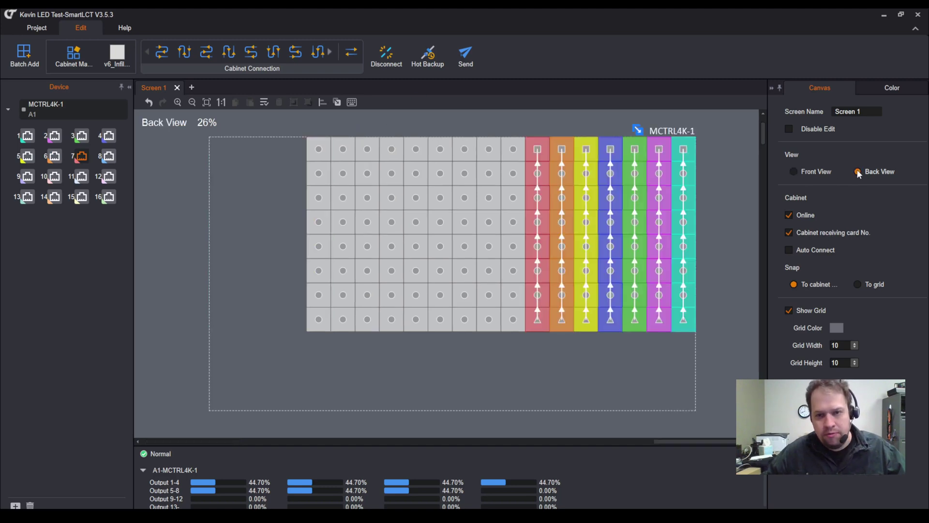
left_click(794, 173)
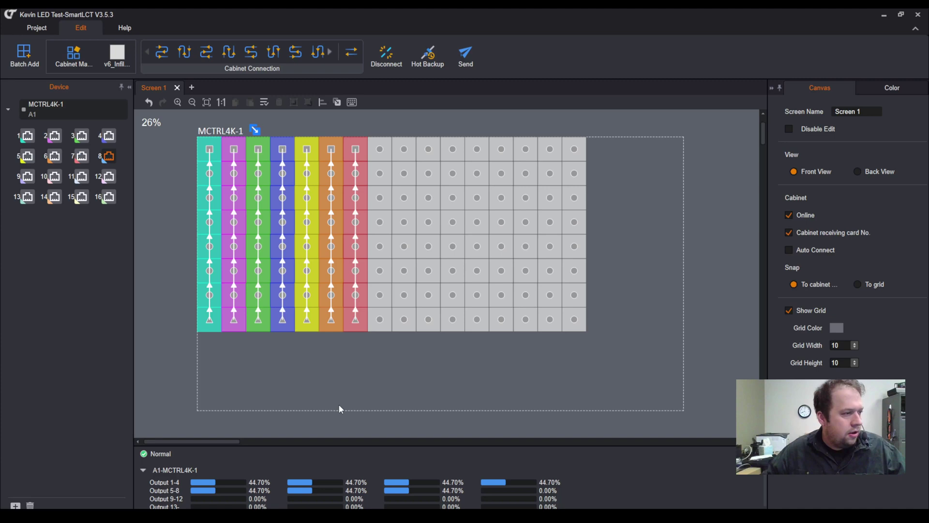
- Wire cabinet columns 8 to 10 from bottom to top, using ports 8, 9 and 10 for one column each
left_click_drag(379, 318, 379, 124)
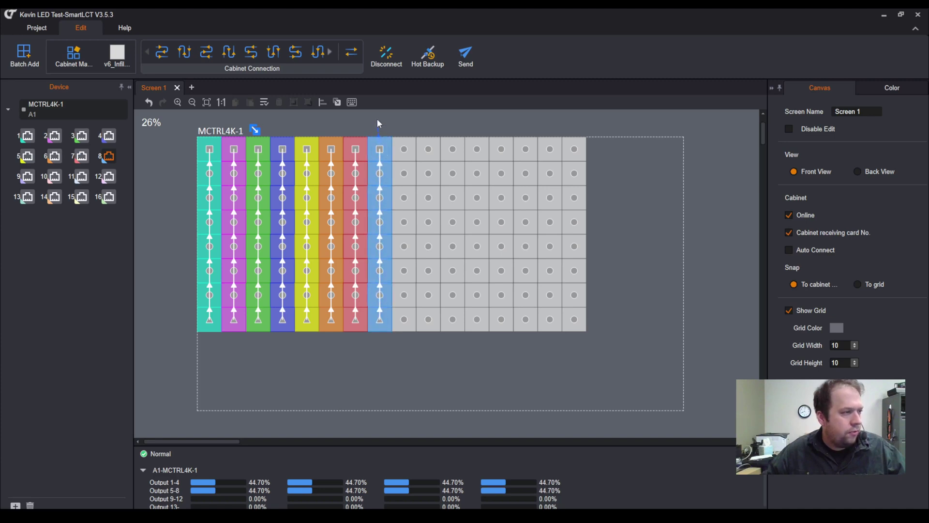
left_click(22, 180)
left_click_drag(404, 320, 409, 130)
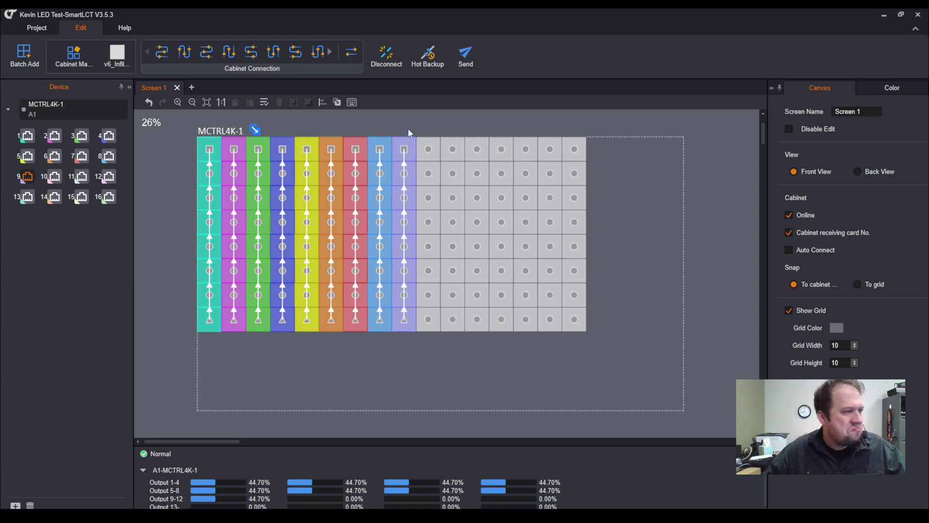
left_click(53, 177)
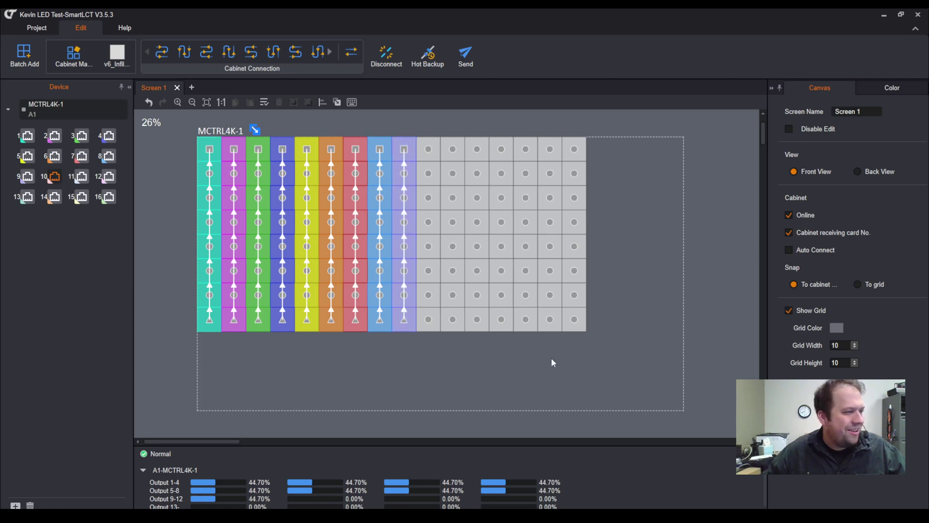
left_click_drag(429, 319, 436, 127)
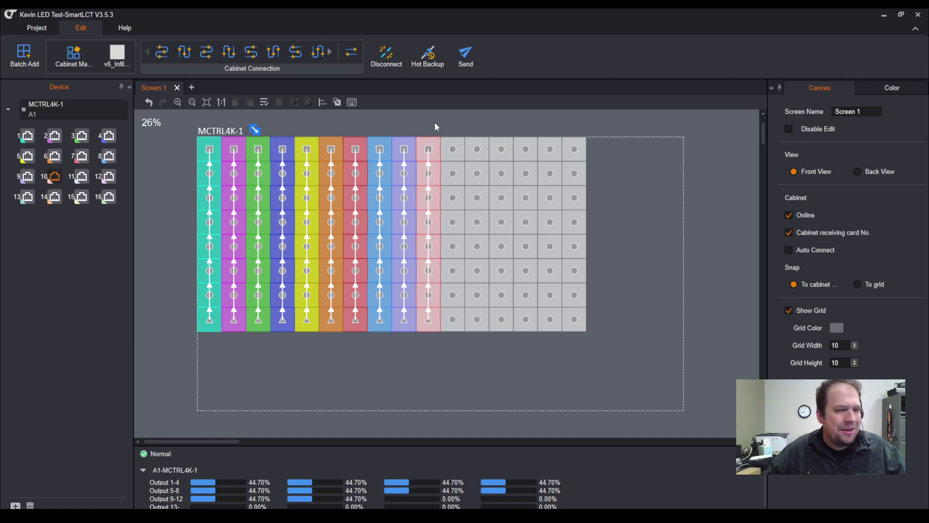
- Wire cabinet columns 11 to 13 from bottom to top, using ports 11, 12 and 13 for one column each
left_click(79, 178)
left_click_drag(453, 320, 454, 132)
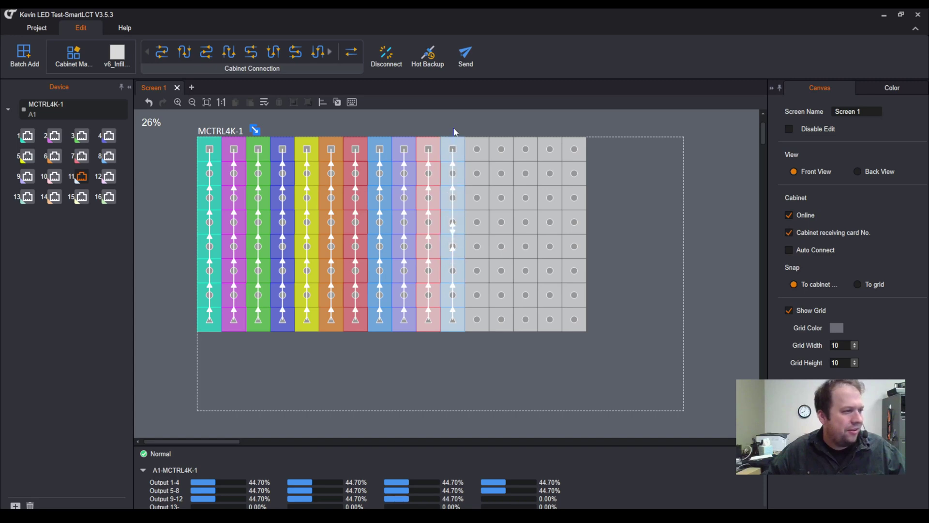
left_click(107, 178)
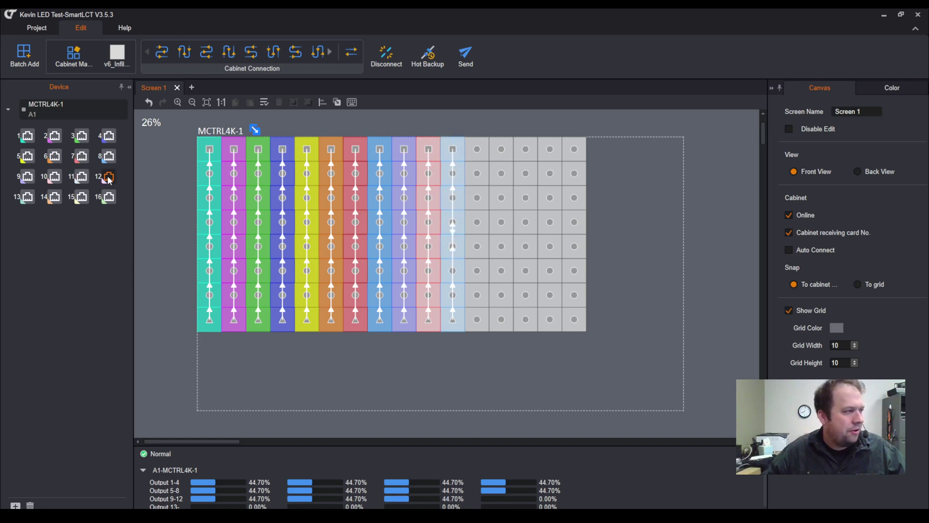
left_click_drag(478, 322, 478, 131)
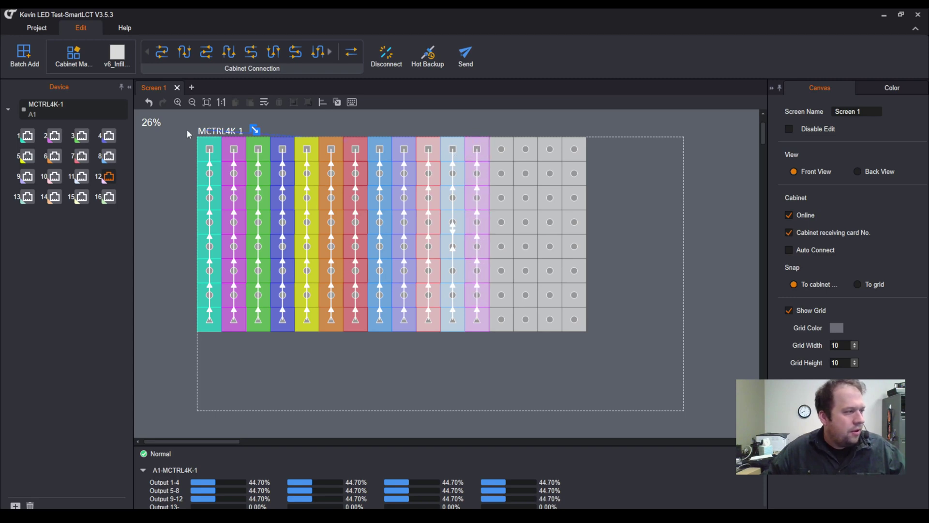
left_click(27, 200)
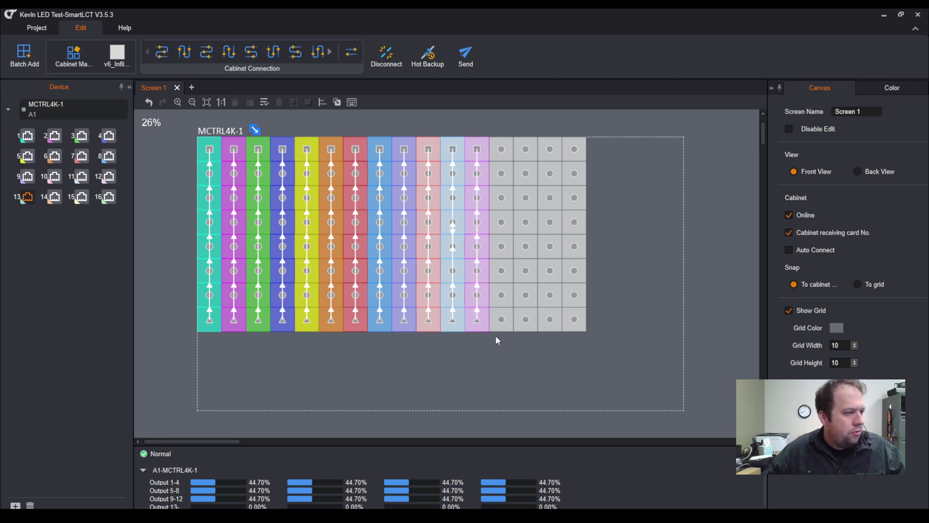
left_click_drag(506, 318, 502, 135)
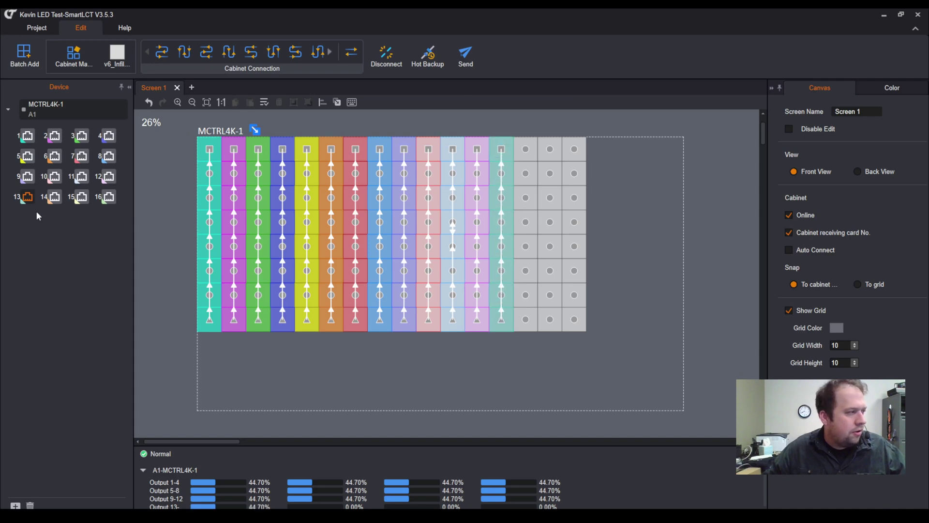
- Wire cabinet columns 14 to 16 from bottom to top, using ports 14, 15 and 16 for one column each
left_click(52, 197)
left_click_drag(526, 318, 526, 154)
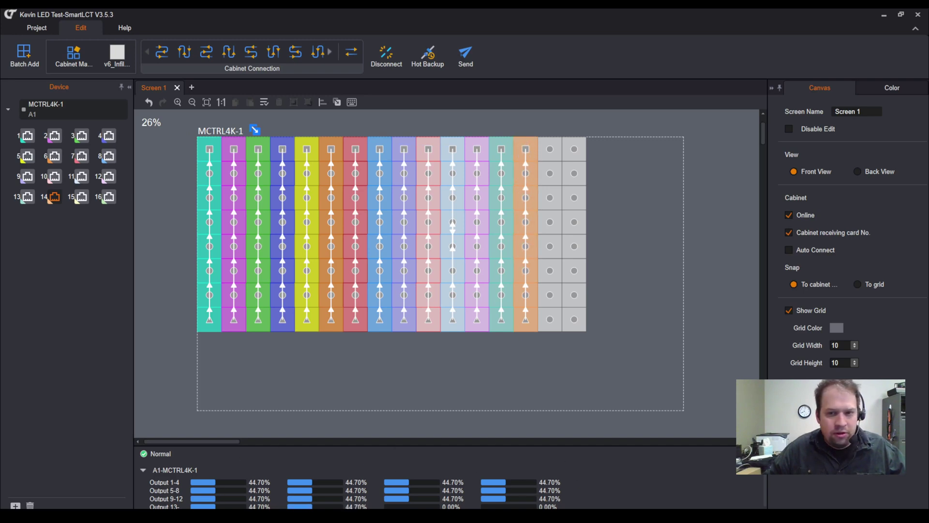
left_click(79, 197)
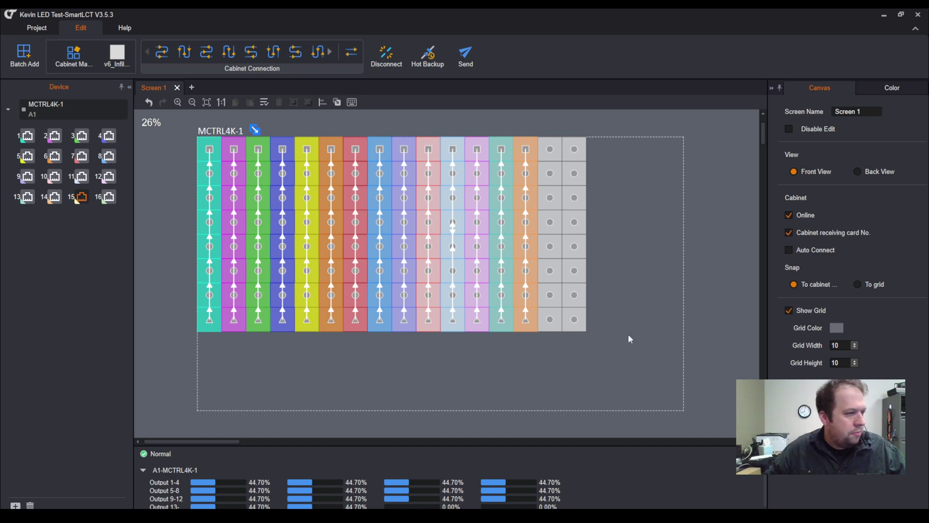
left_click_drag(550, 318, 552, 153)
left_click(106, 197)
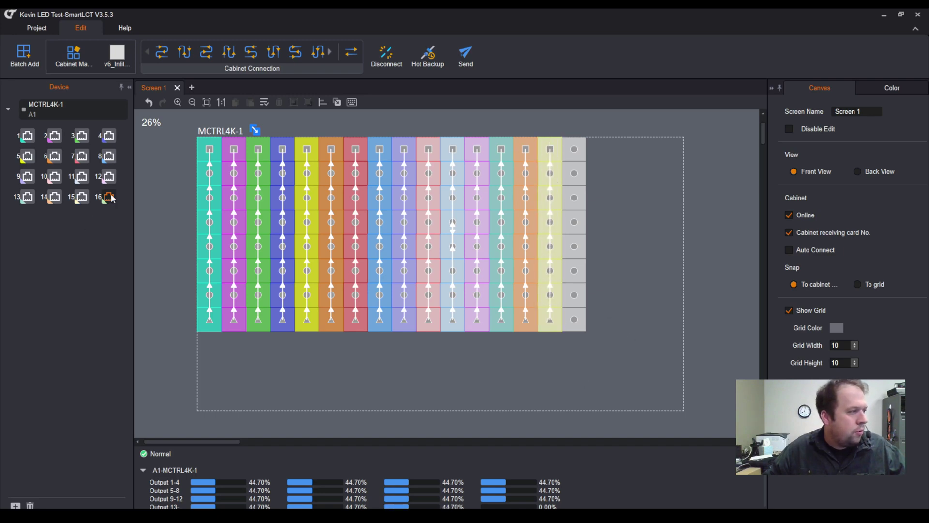
left_click_drag(575, 320, 579, 179)
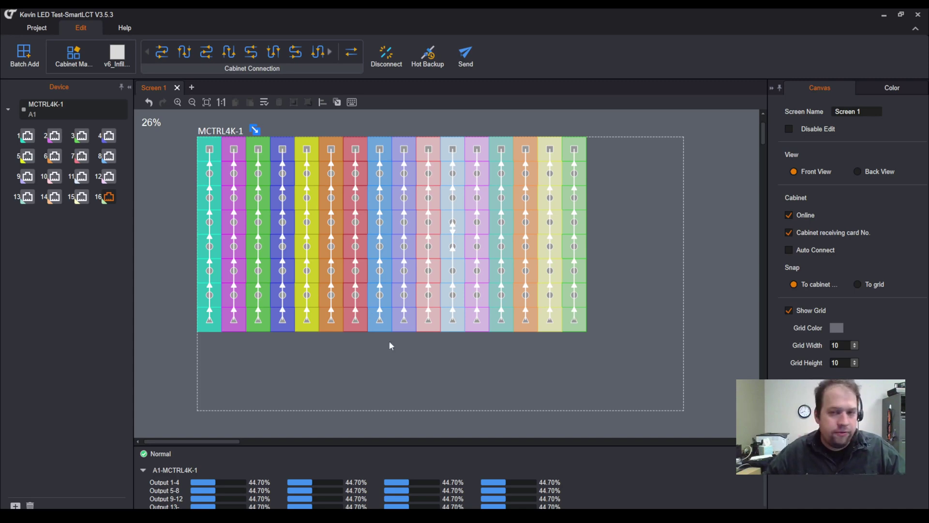
- Export the Front View screen diagram with the Desktop as the save path
left_click(42, 30)
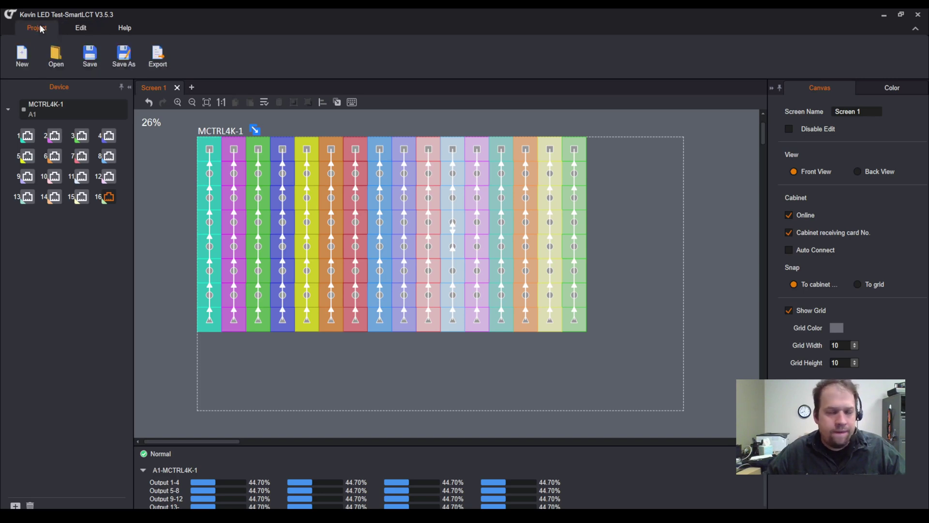
left_click(152, 60)
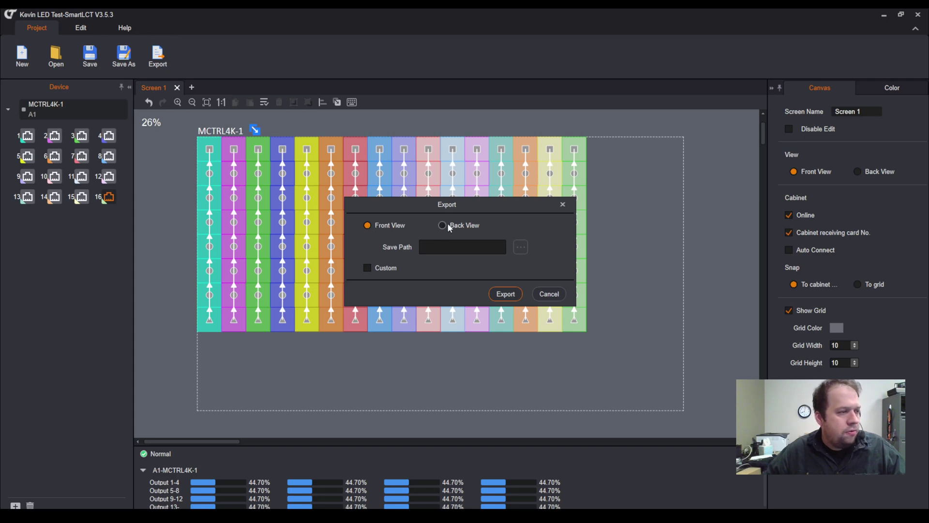
left_click(521, 246)
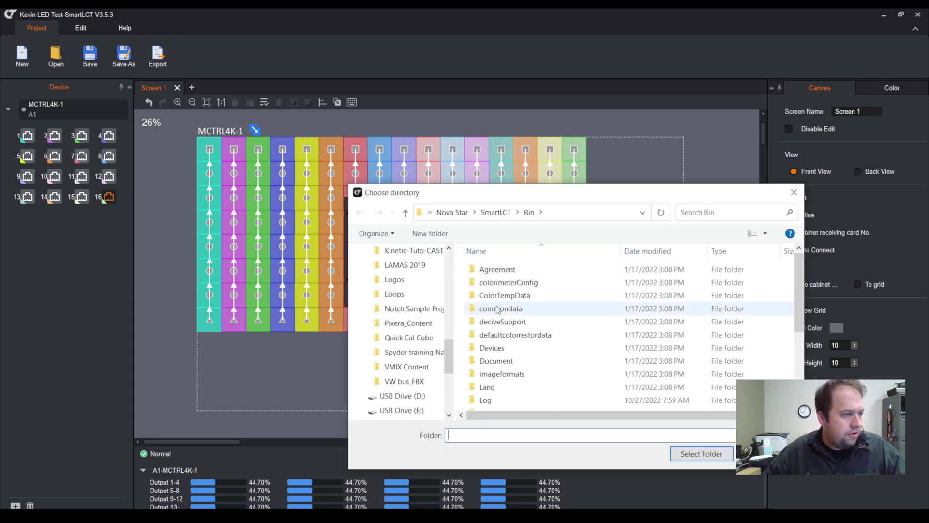
mouse_move(449, 357)
left_mouse_down()
mouse_move(445, 284)
mouse_move(454, 370)
mouse_move(446, 365)
mouse_move(444, 279)
mouse_move(446, 364)
left_mouse_up()
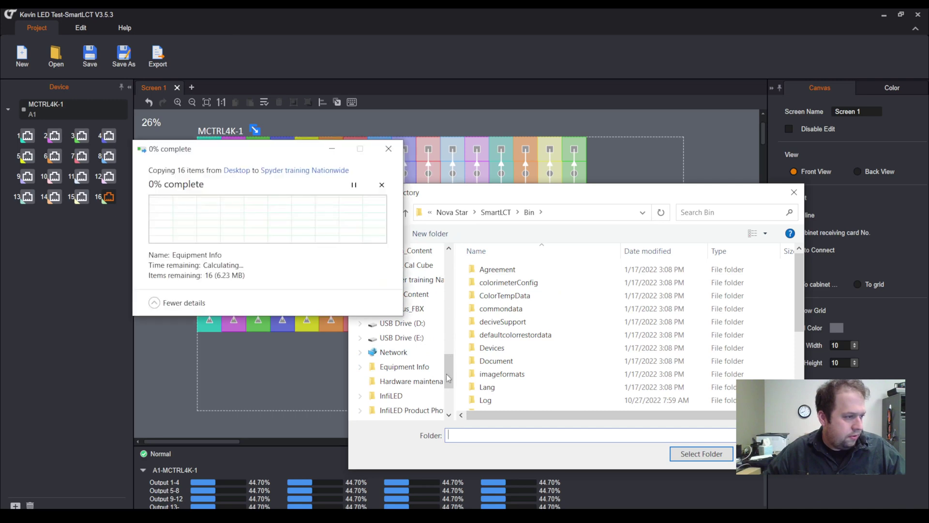
left_click(394, 144)
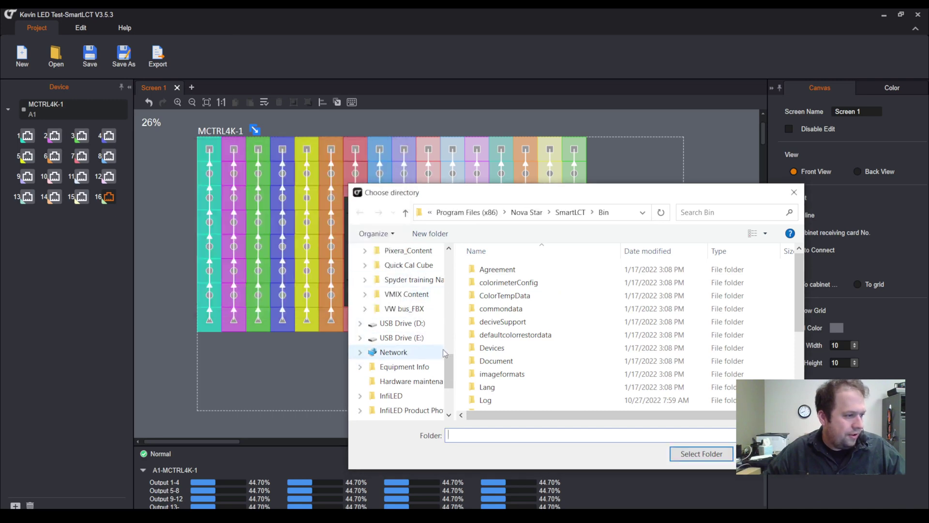
scroll(402, 339, "up", 15)
left_click(437, 270)
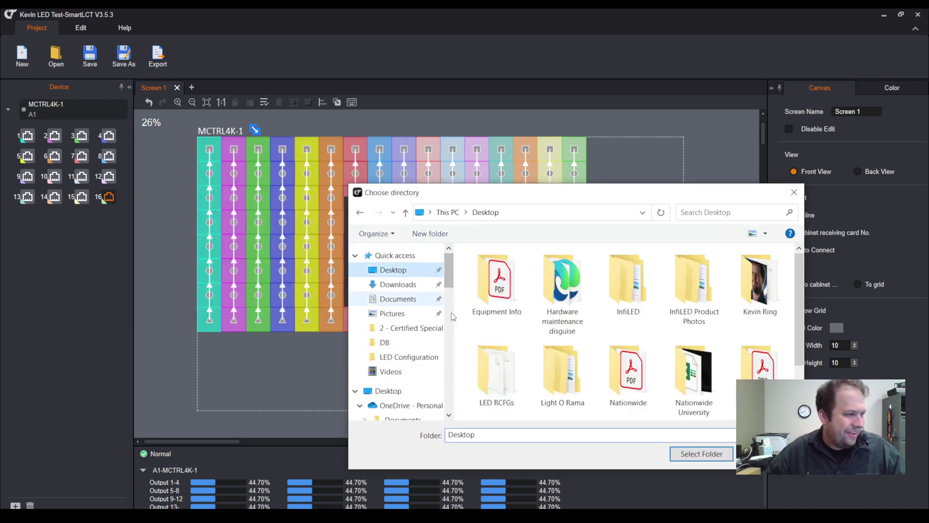
left_click(701, 454)
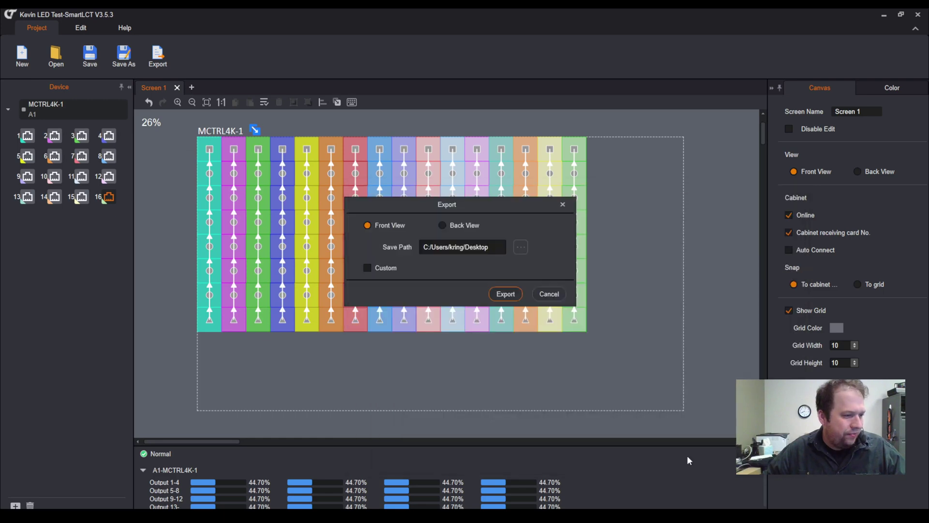
left_click(503, 296)
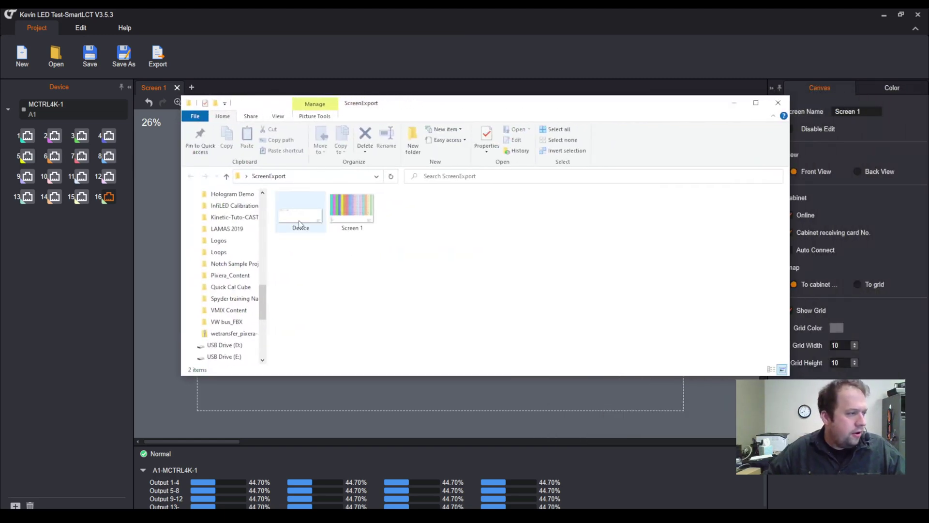
- Open the exported Screen 1 image full size and examine the port labels, cabinet wiring and the screen specification notes
left_click(351, 213)
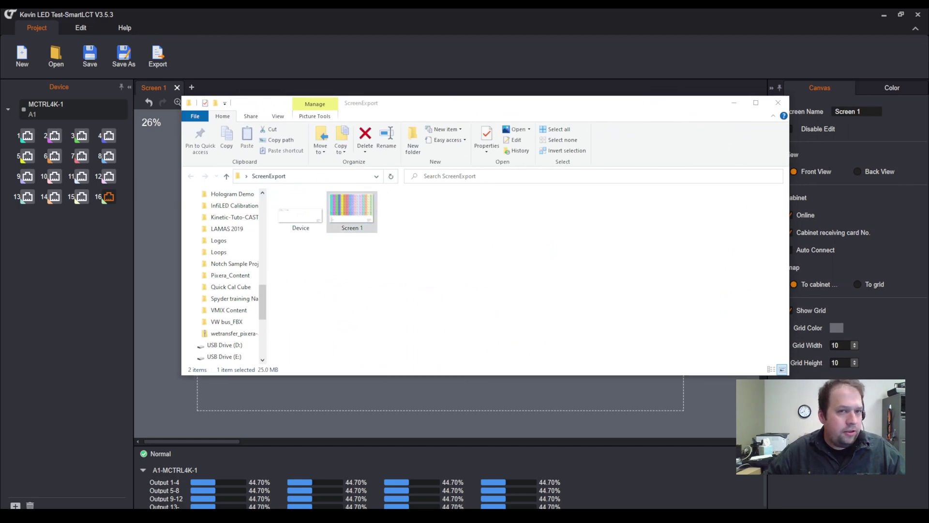
left_click_drag(541, 108, 414, 108)
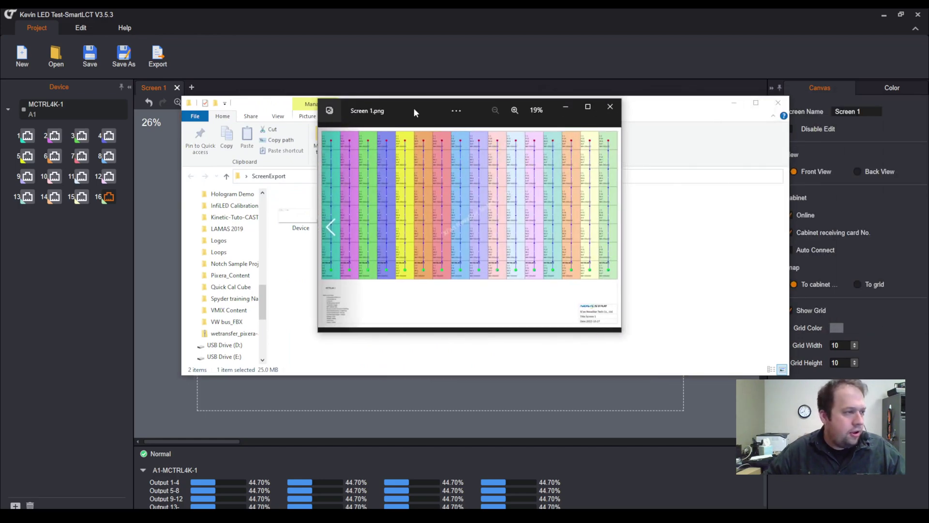
left_click(588, 106)
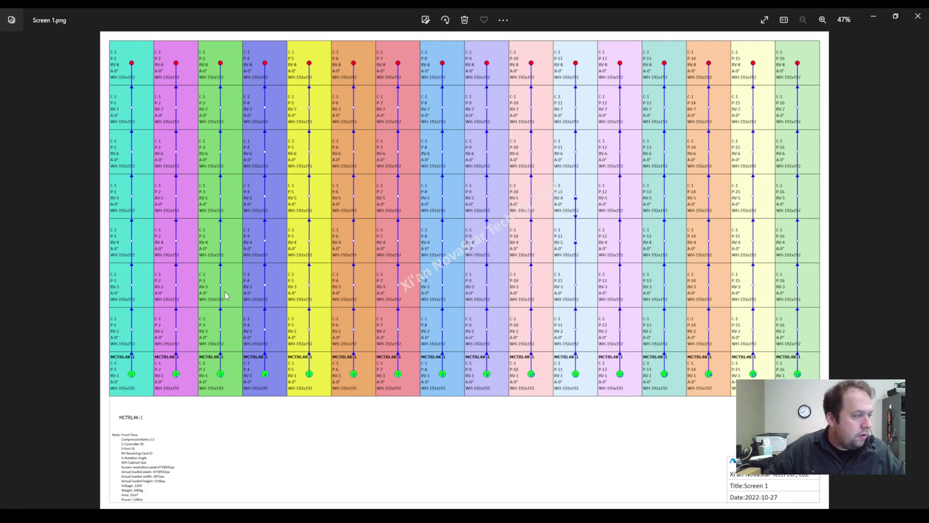
scroll(227, 297, "up", 5)
scroll(243, 328, "down", 5)
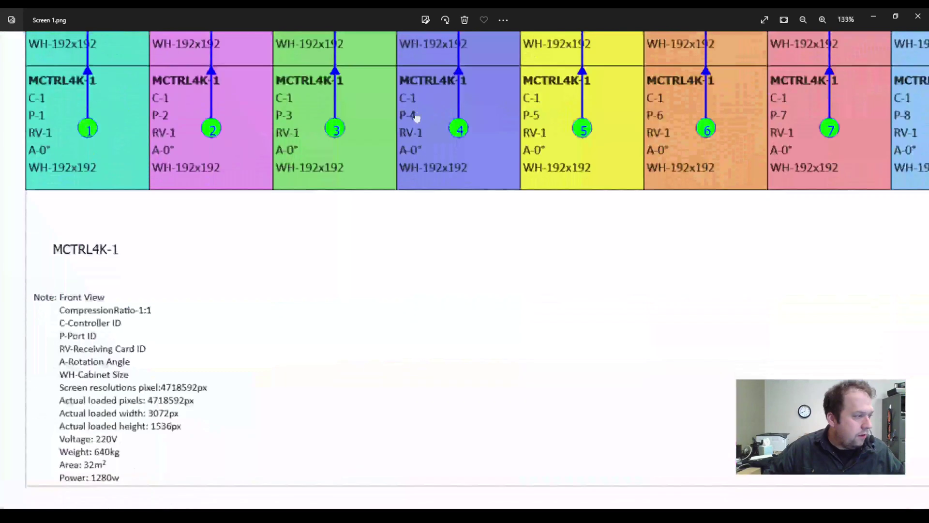
scroll(134, 434, "up", 3)
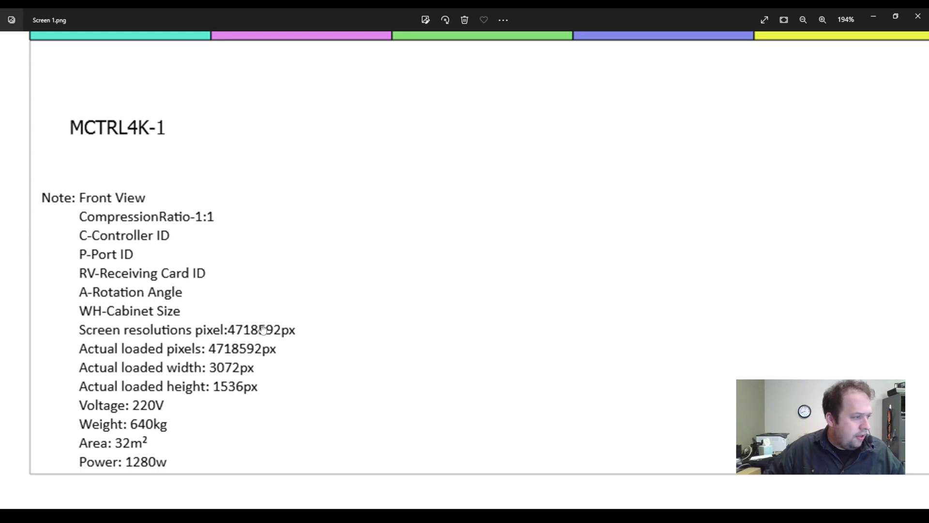
scroll(248, 382, "down", 5)
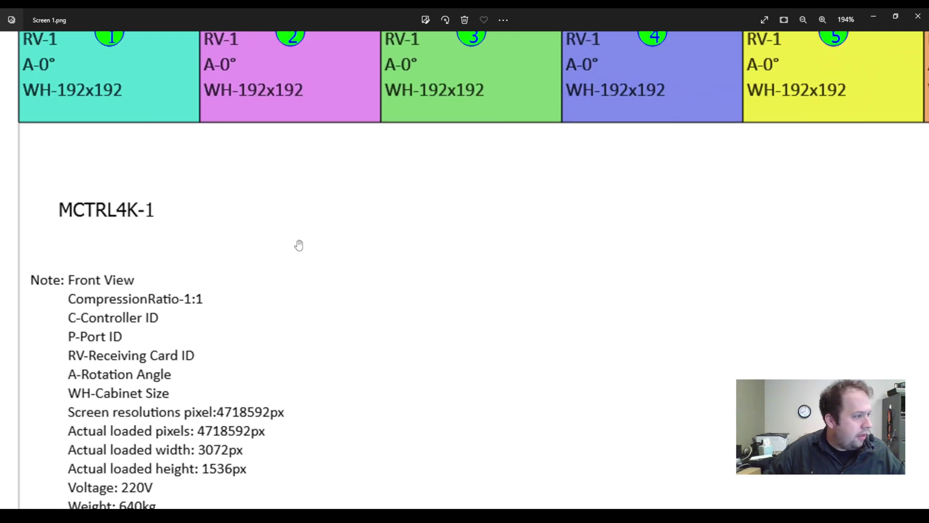
scroll(267, 214, "down", 3)
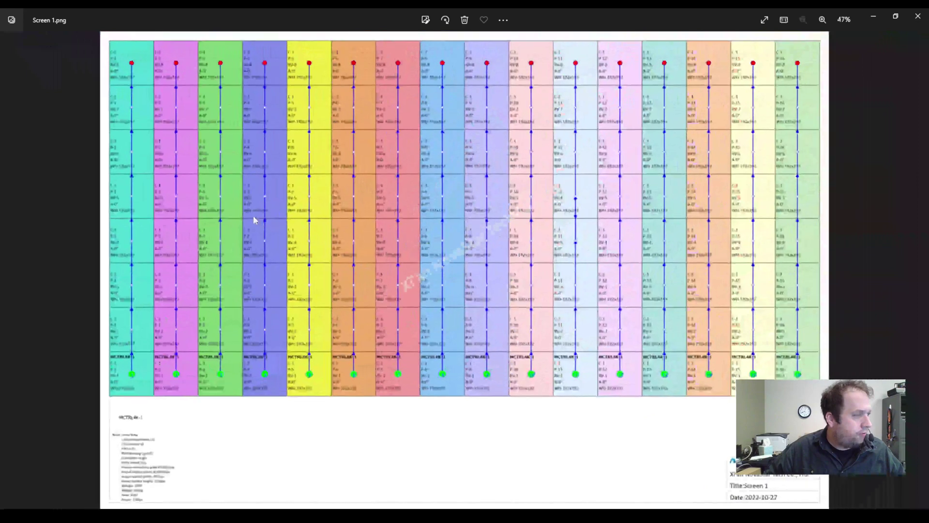